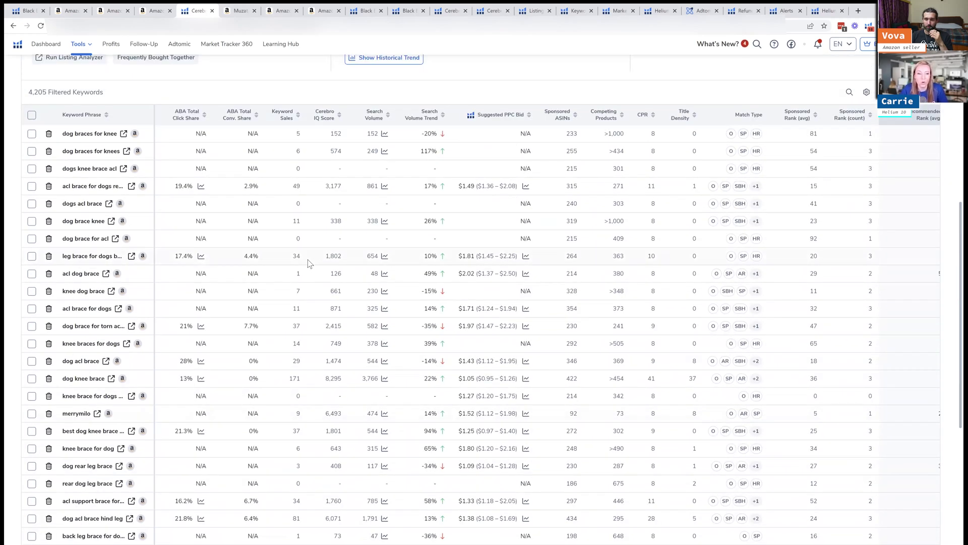
scroll(307, 259, up, 1)
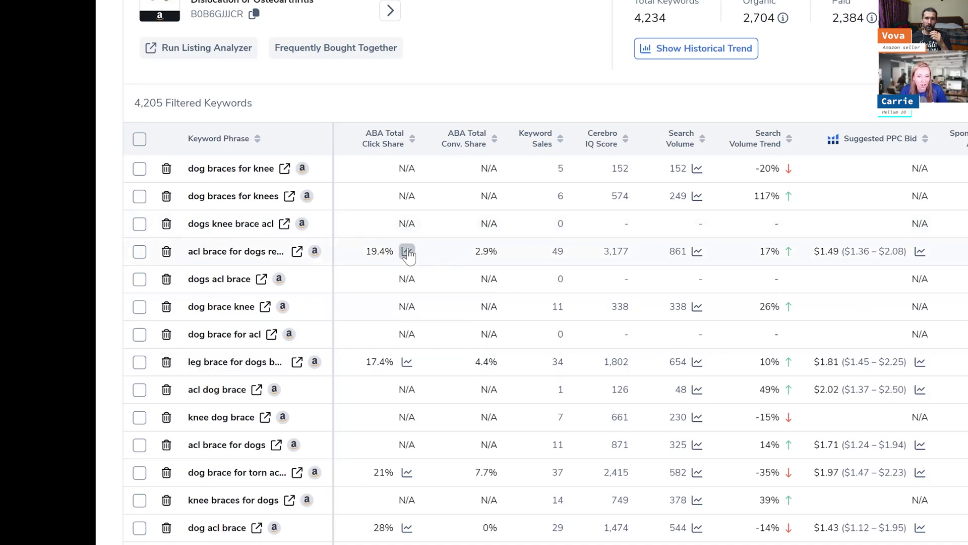
Review the Top 3 ASINs click share for 'acl brace for dogs rear leg', then close the Brand Analytics drawer
click(408, 252)
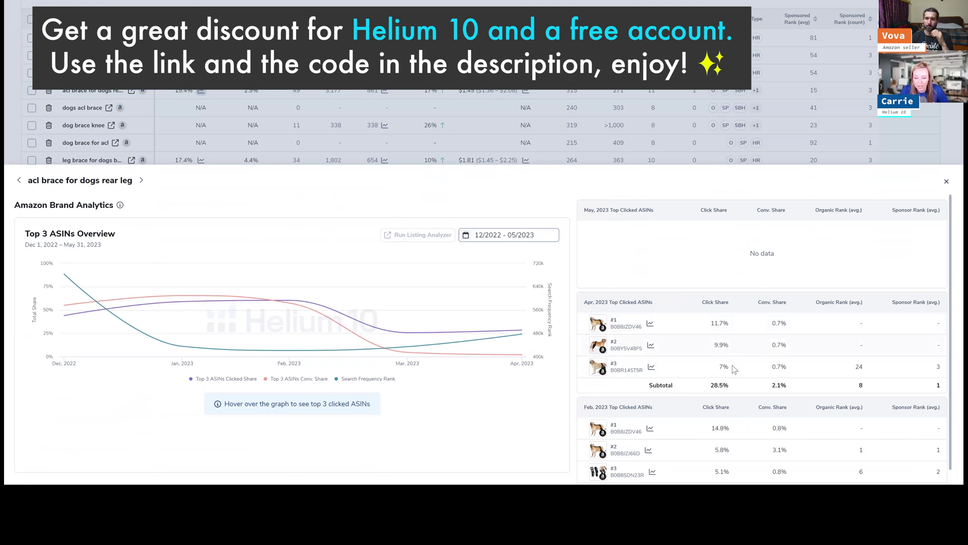
scroll(733, 365, down, 1)
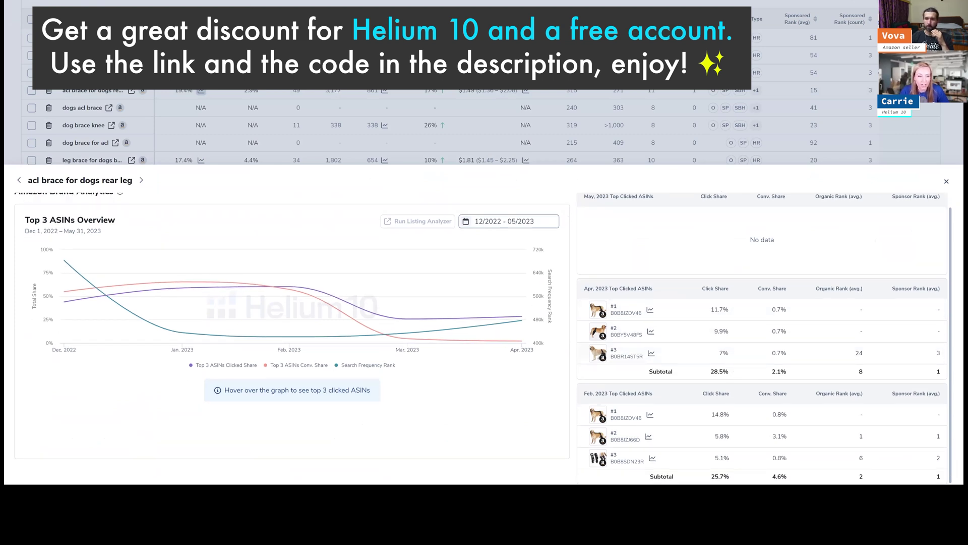
key(Escape)
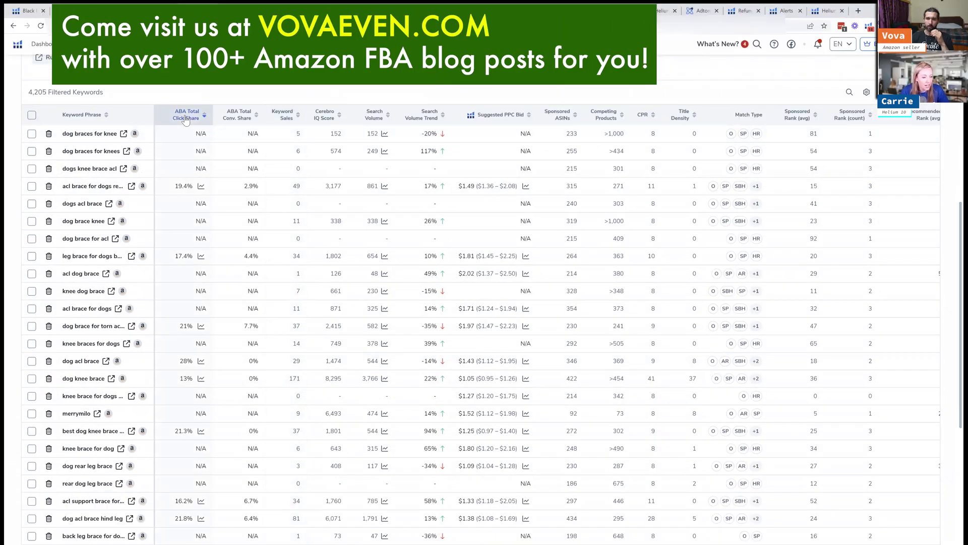
Sort by ABA Total Click Share and filter phrases containing 'knee brace', leaving 414 keywords
click(186, 120)
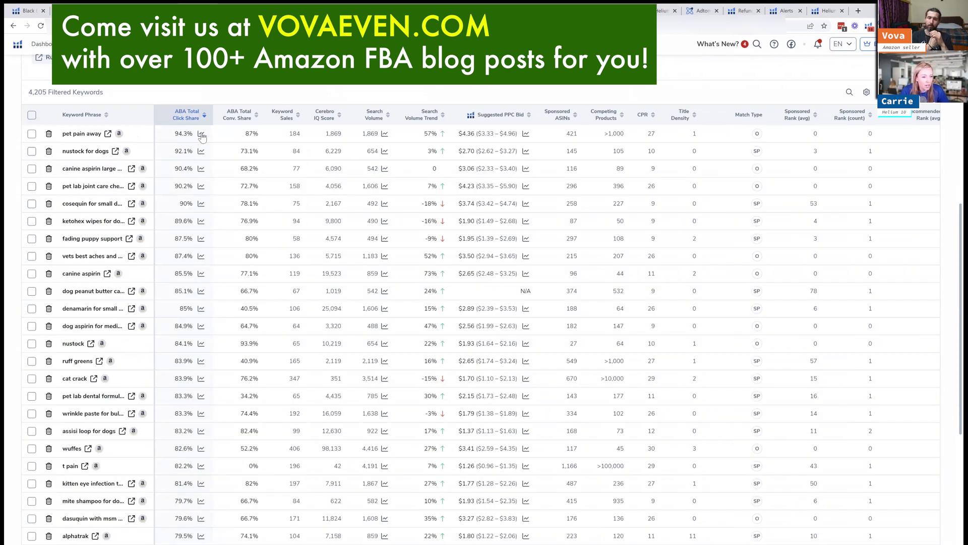
scroll(756, 131, up, 5)
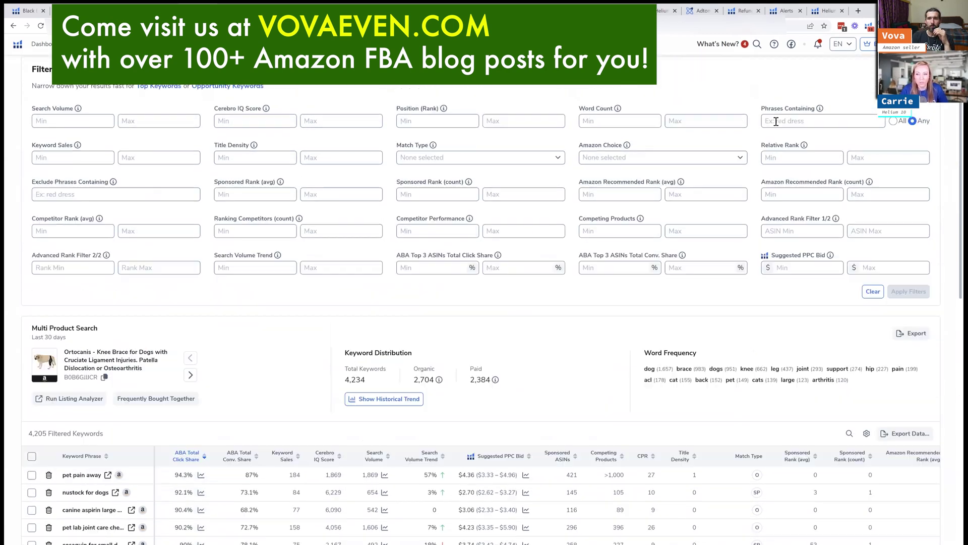
click(775, 121)
text(knee brace)
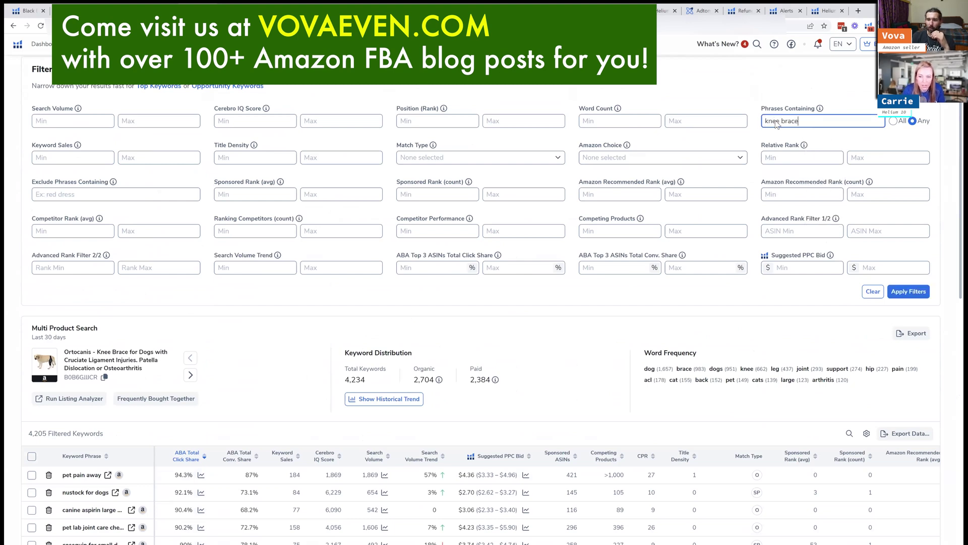
key(Return)
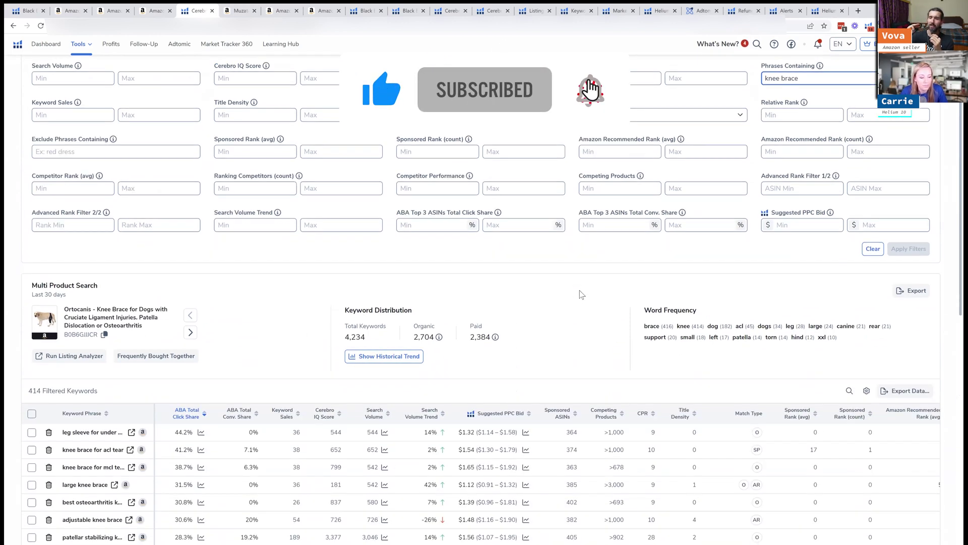
scroll(580, 294, down, 2)
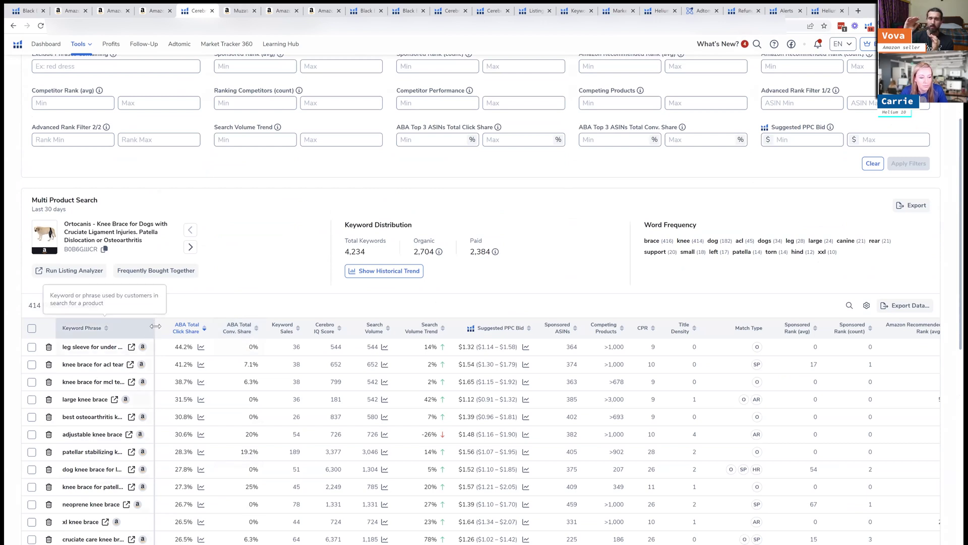
Widen the Keyword Phrase column so the full knee-brace phrases are readable
drag(154, 328, 190, 326)
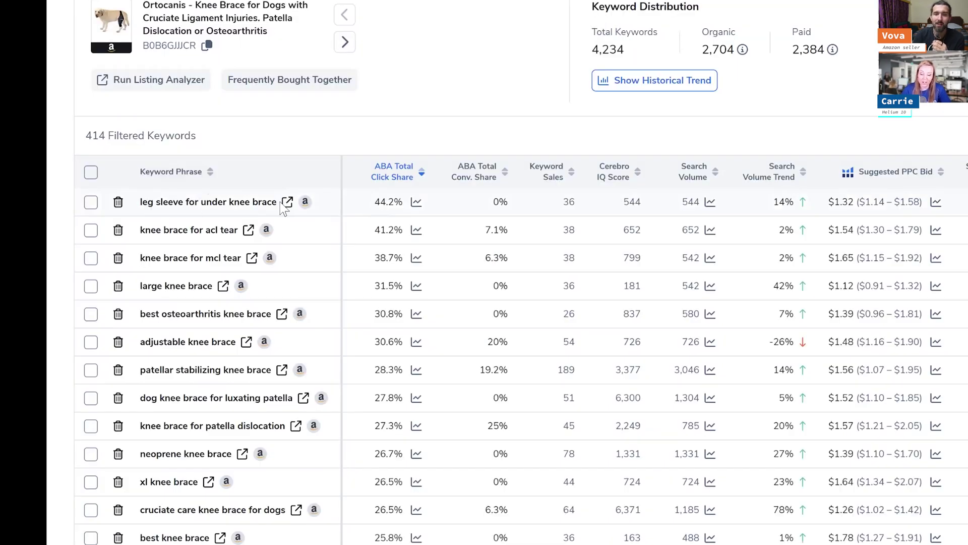
click(416, 202)
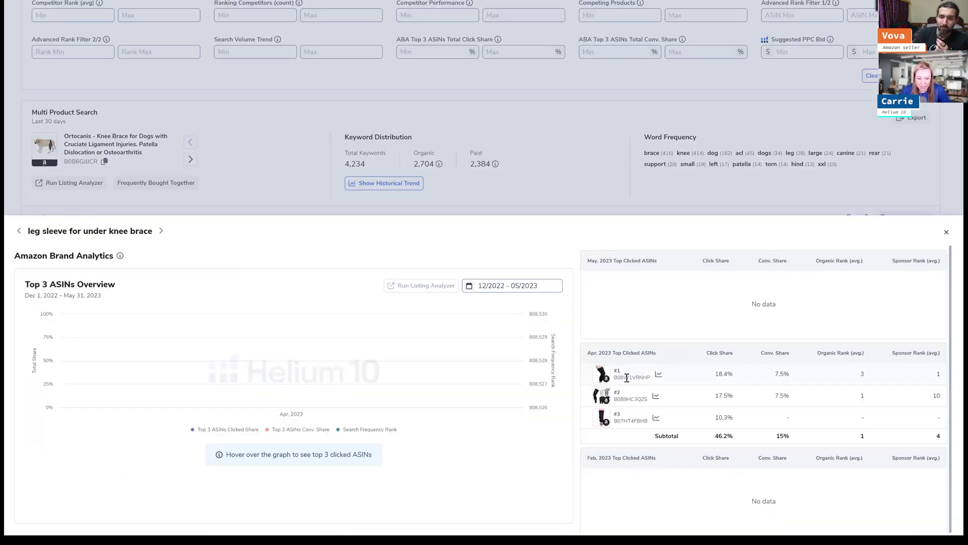
click(291, 352)
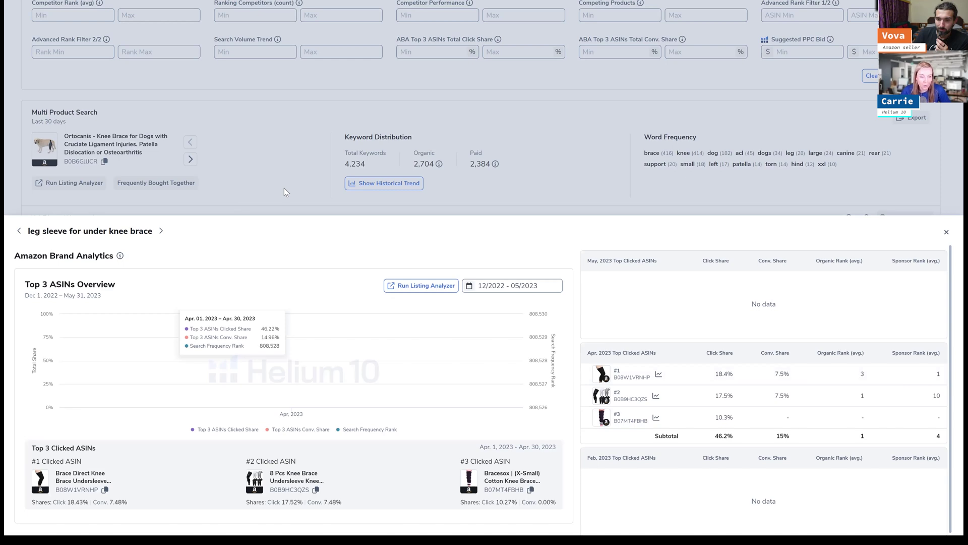
click(403, 196)
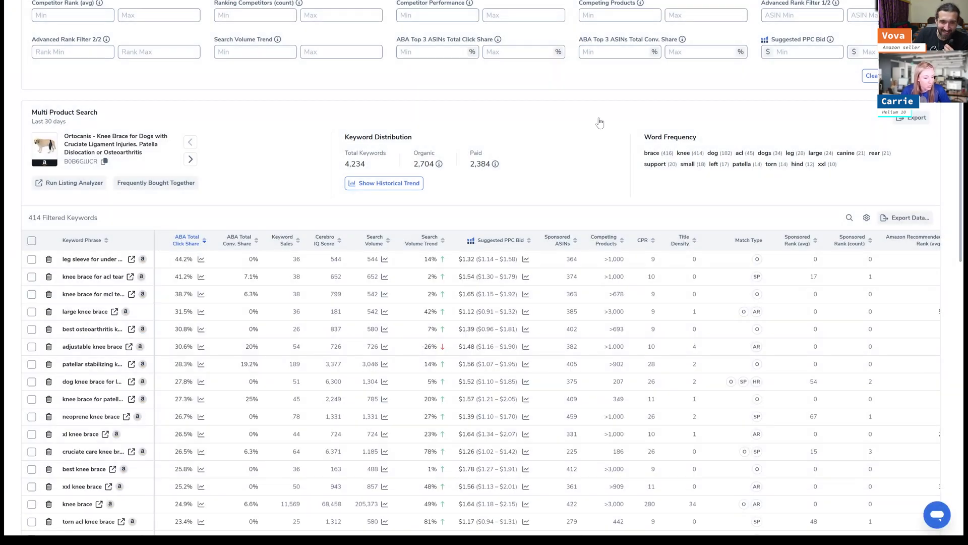
scroll(734, 97, up, 3)
text(d)
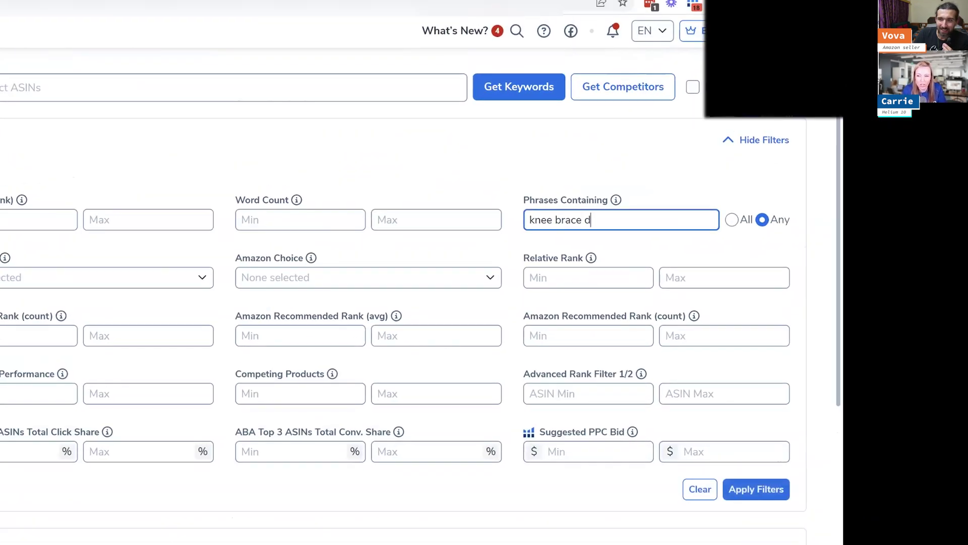
text(og)
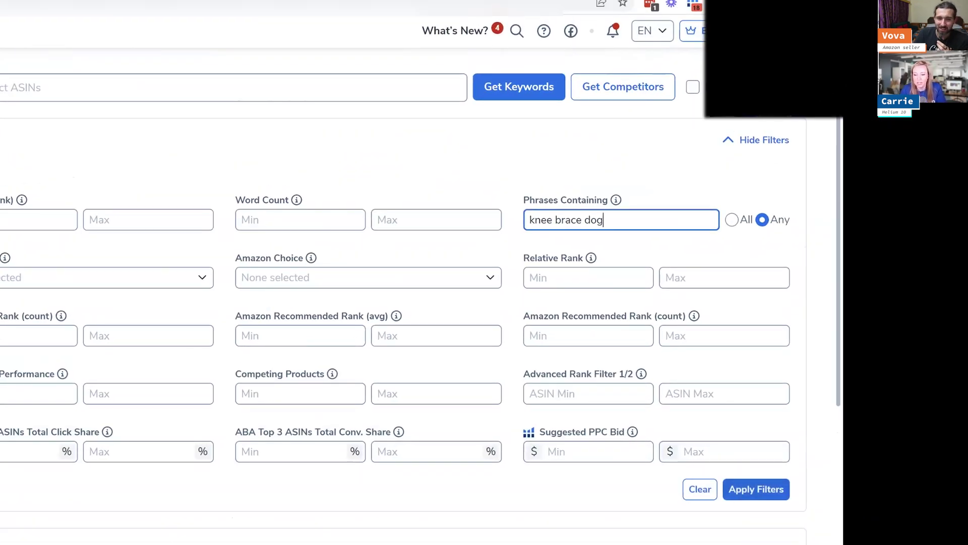
Apply the 'knee brace dog' phrase filter (15 keywords) and sort by ABA Total Click Share
click(750, 490)
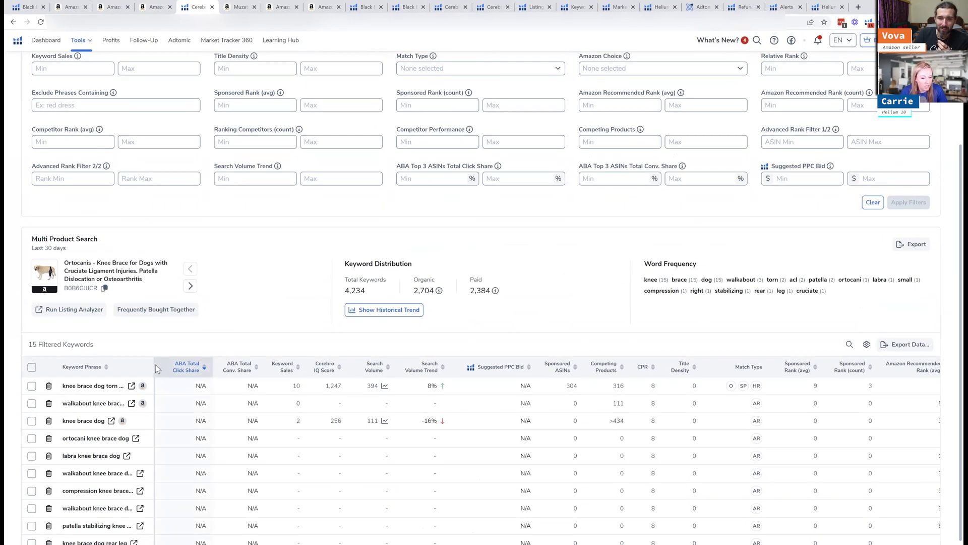
mouse_move(82, 366)
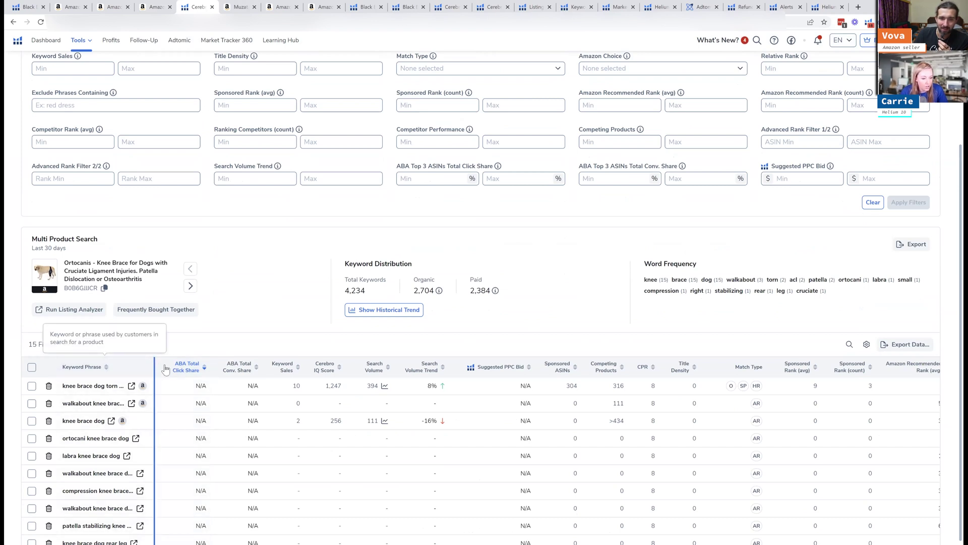
click(186, 366)
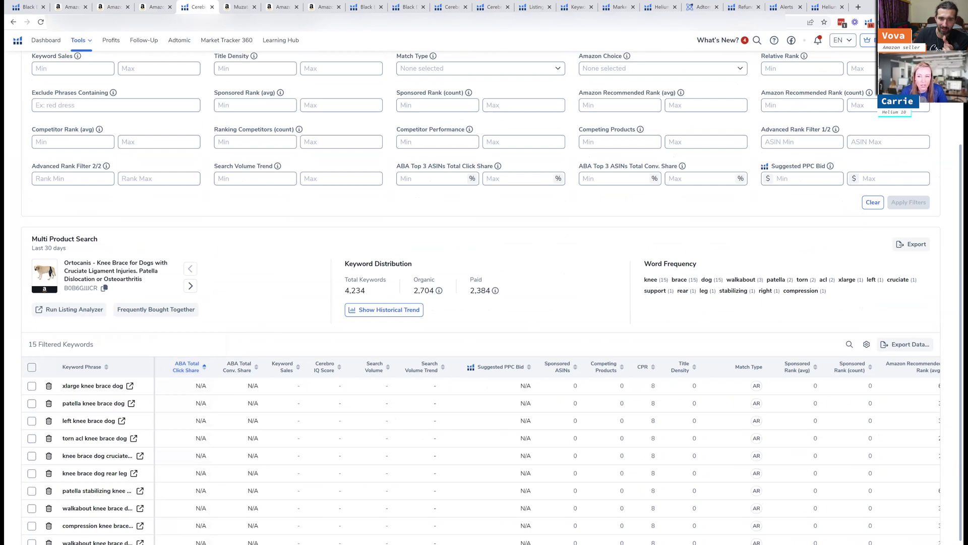
scroll(428, 269, up, 3)
Replace the phrase filter with 'dog' and rank the results by ABA Total Click Share, highest first
click(808, 199)
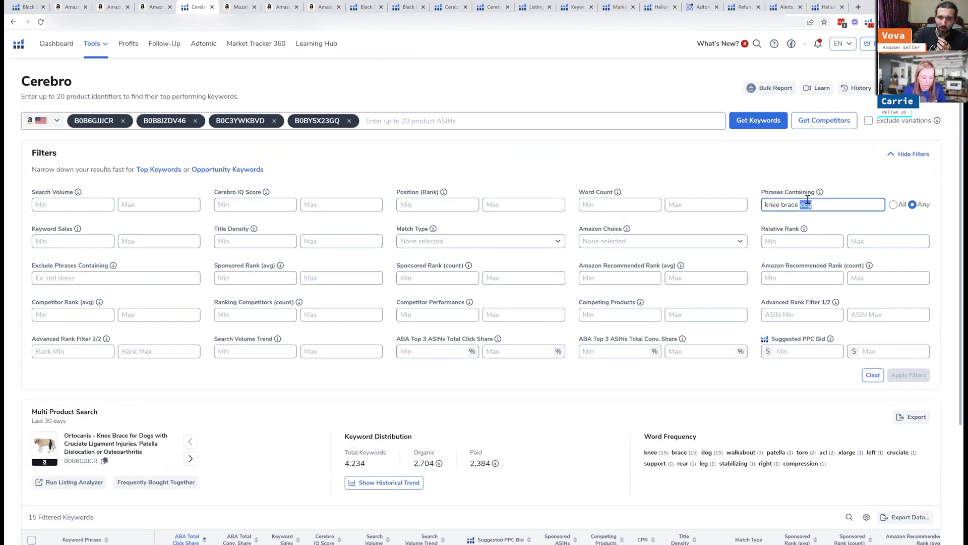
key(ctrl+a)
text(dog)
key(Return)
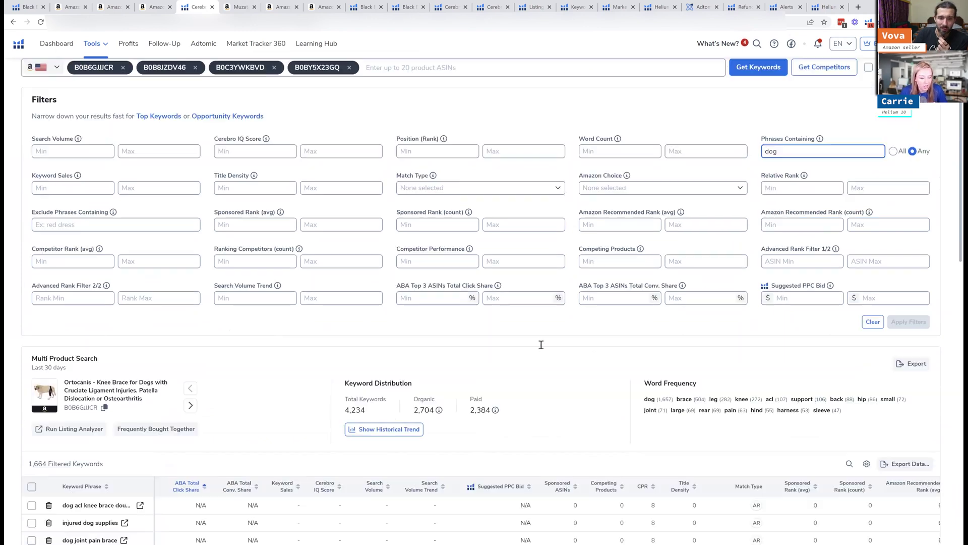
scroll(179, 373, down, 3)
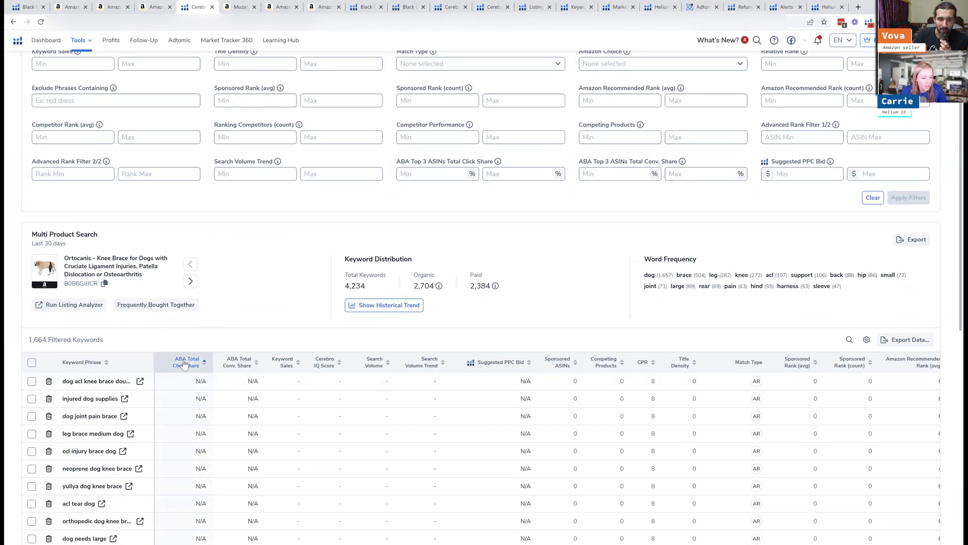
click(185, 362)
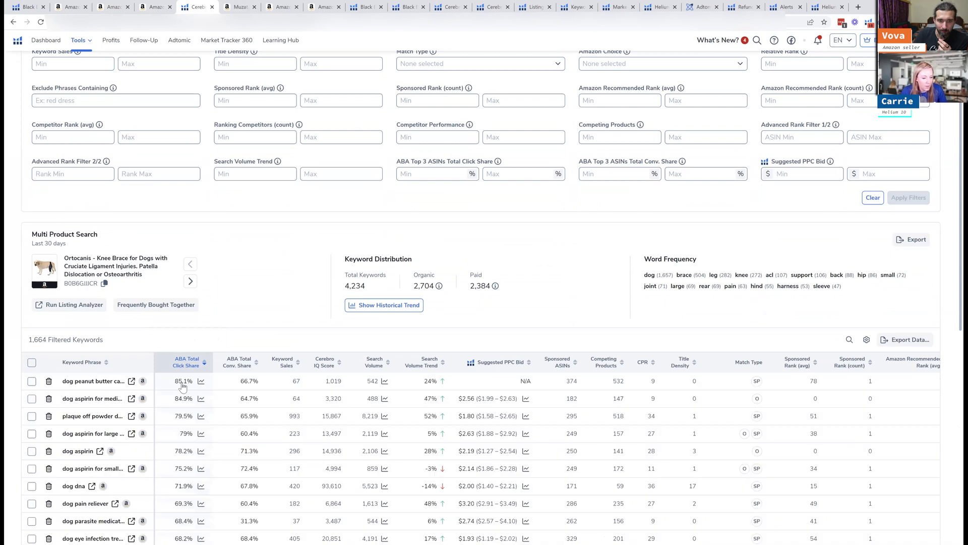
scroll(164, 381, down, 1)
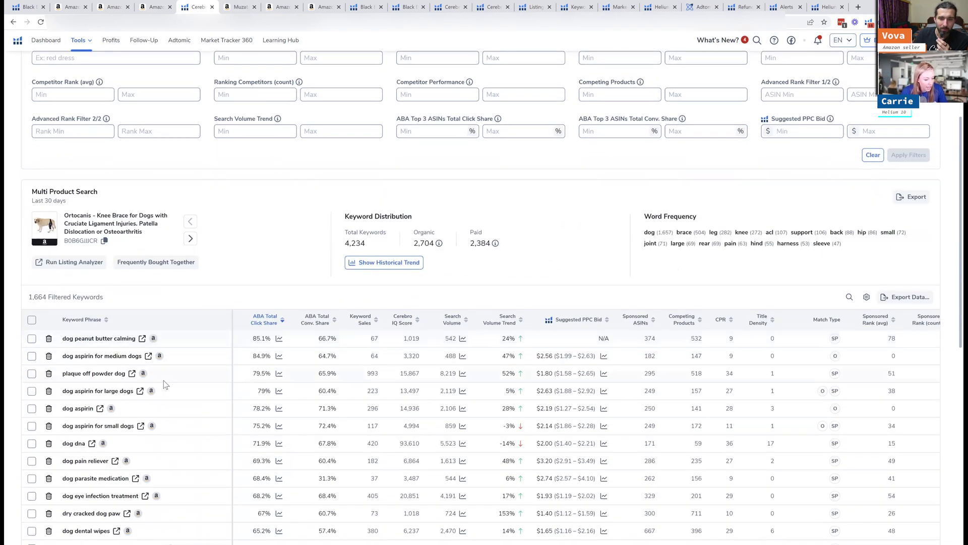
scroll(164, 381, down, 2)
scroll(164, 381, down, 2)
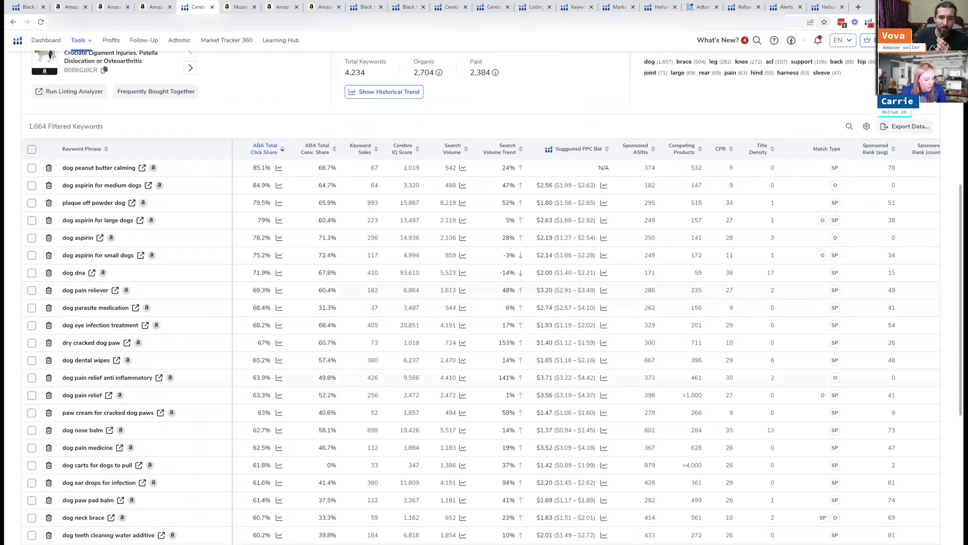
text(n)
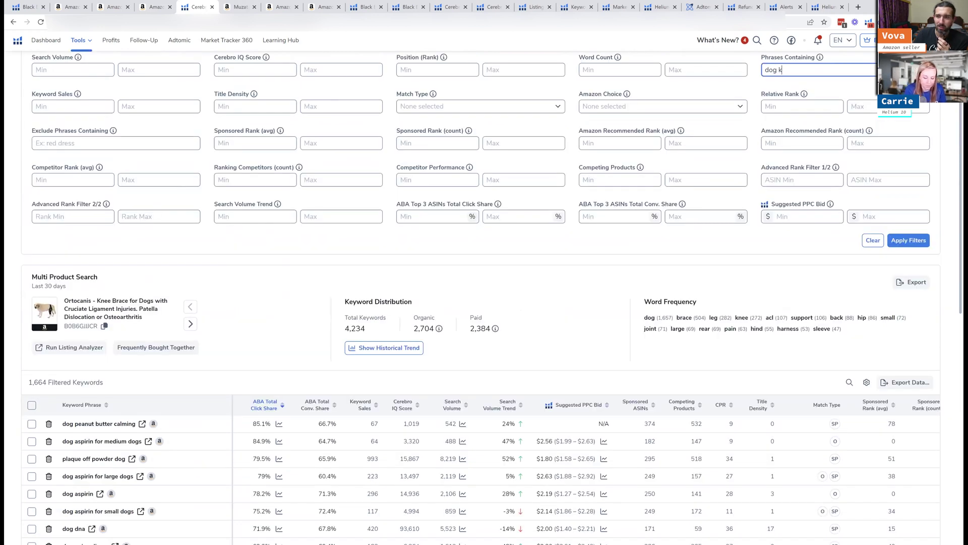
text(ee)
Narrow the filter to 'dog knee' (166 keywords) and widen the Keyword Phrase column
key(Return)
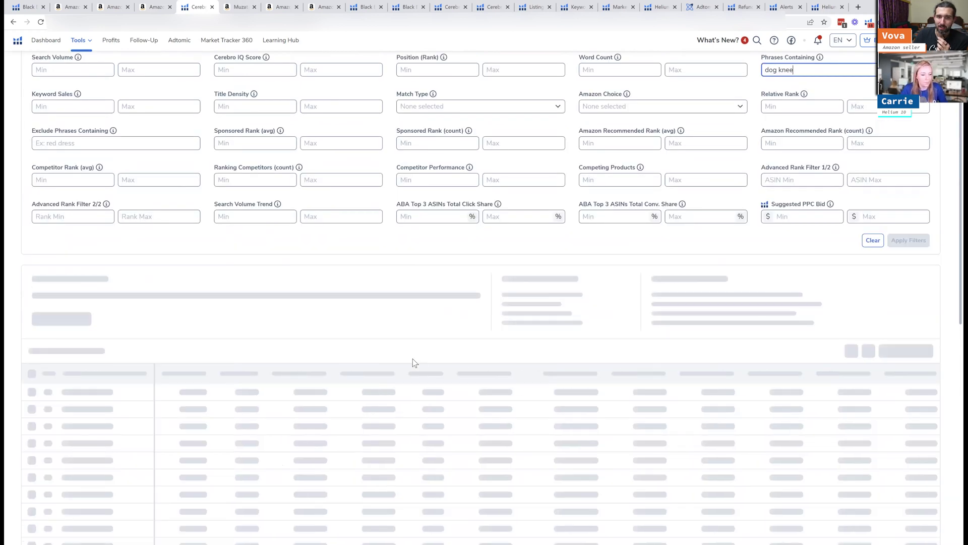
drag(153, 404, 195, 406)
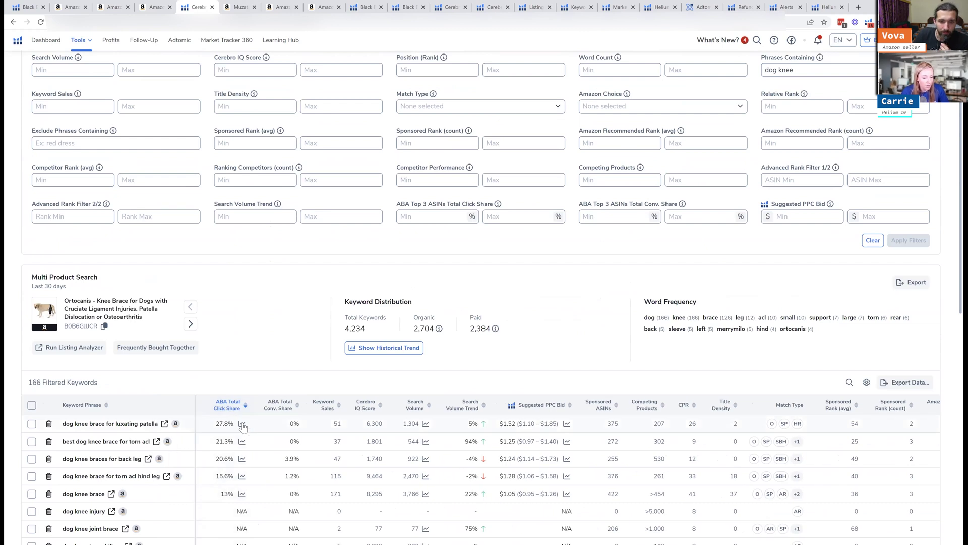
Show the top clicked ASINs for 'dog knee brace for luxating patella' via its ABA click-share trend icon
click(242, 424)
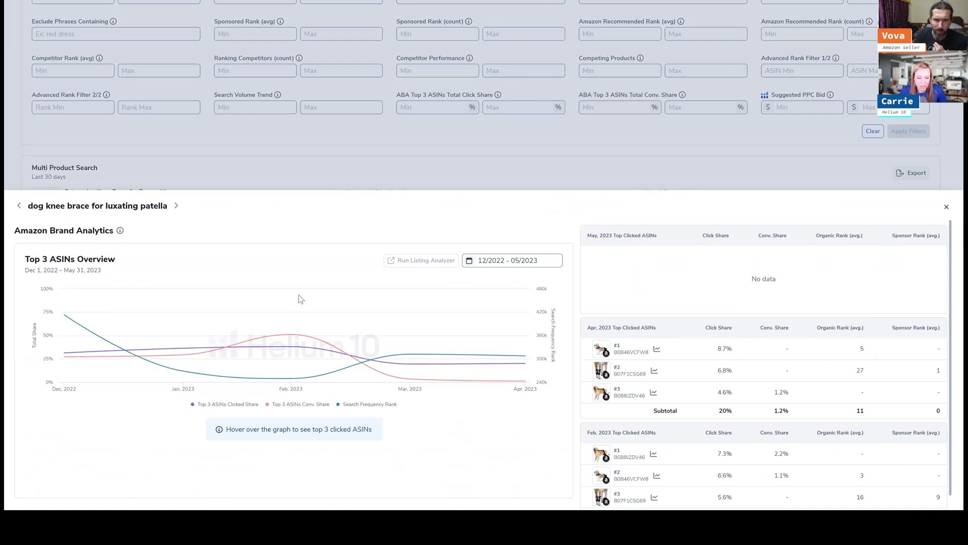
mouse_move(183, 356)
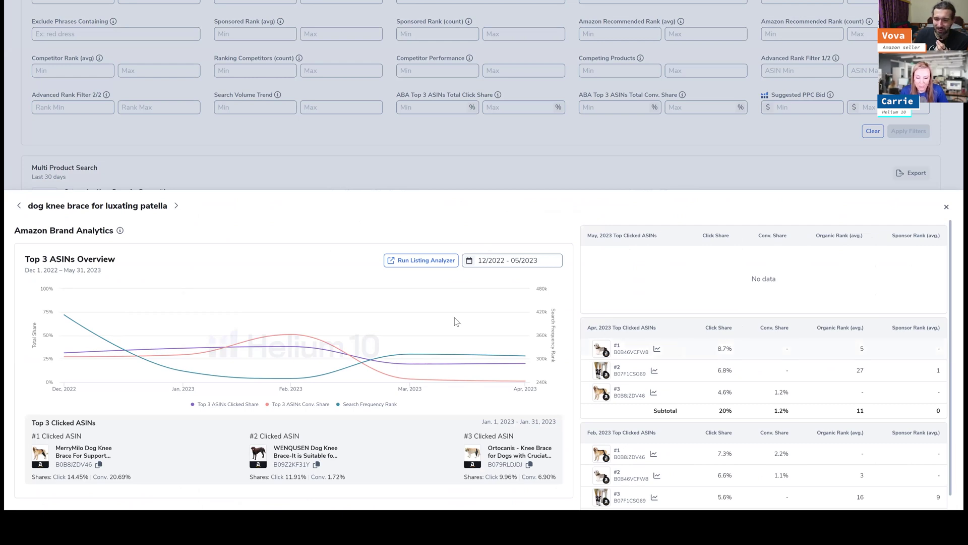
mouse_move(291, 333)
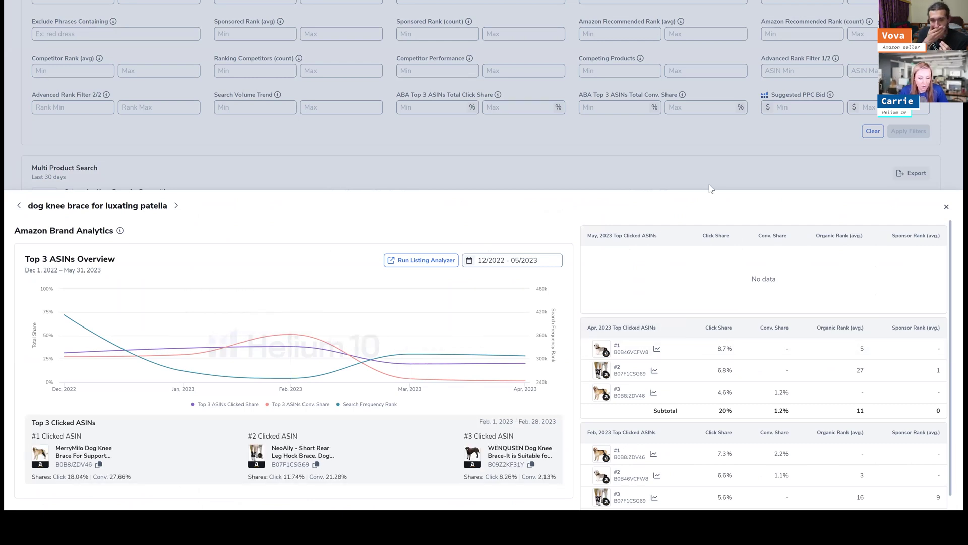
scroll(713, 250, down, 1)
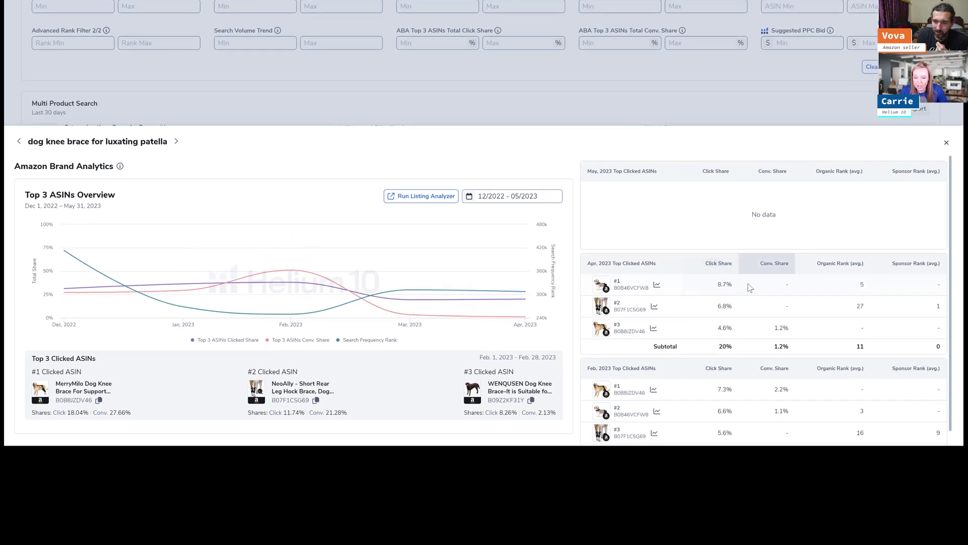